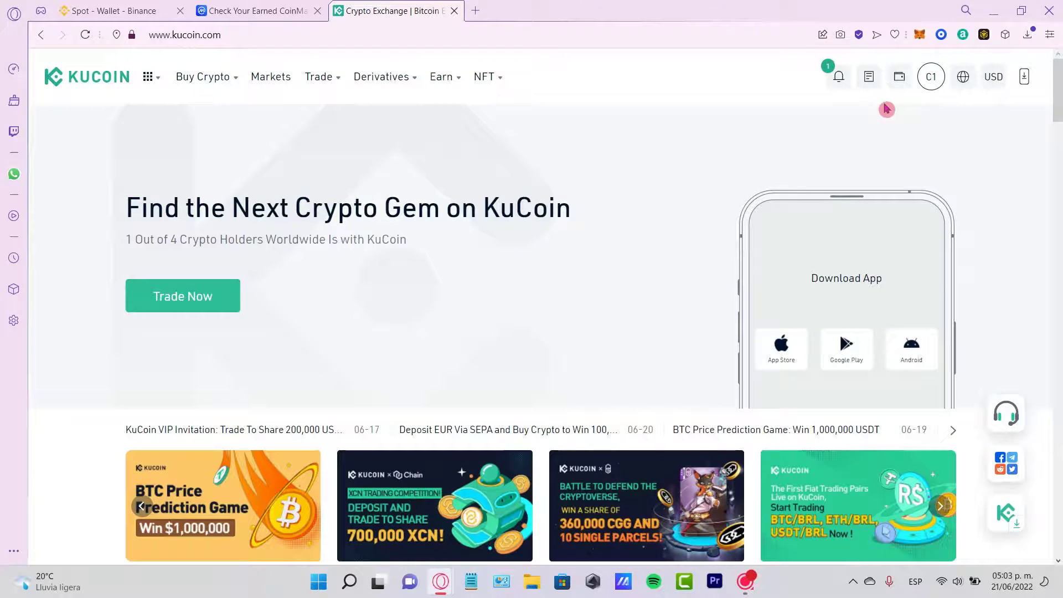
Step: Check account notifications, then switch MetaMask to Ethereum Mainnet
left_click(839, 77)
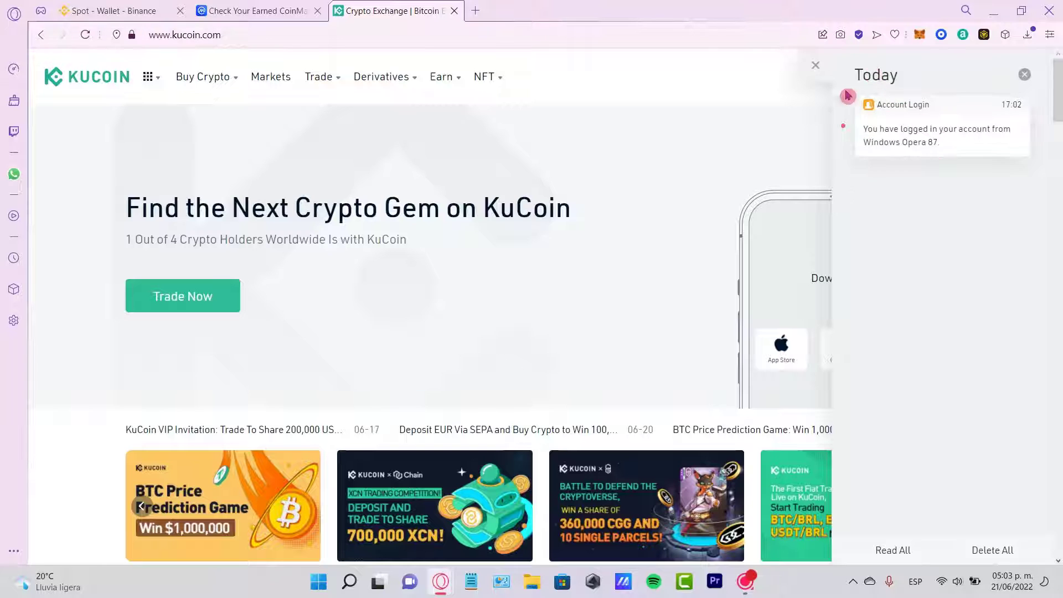
left_click(816, 64)
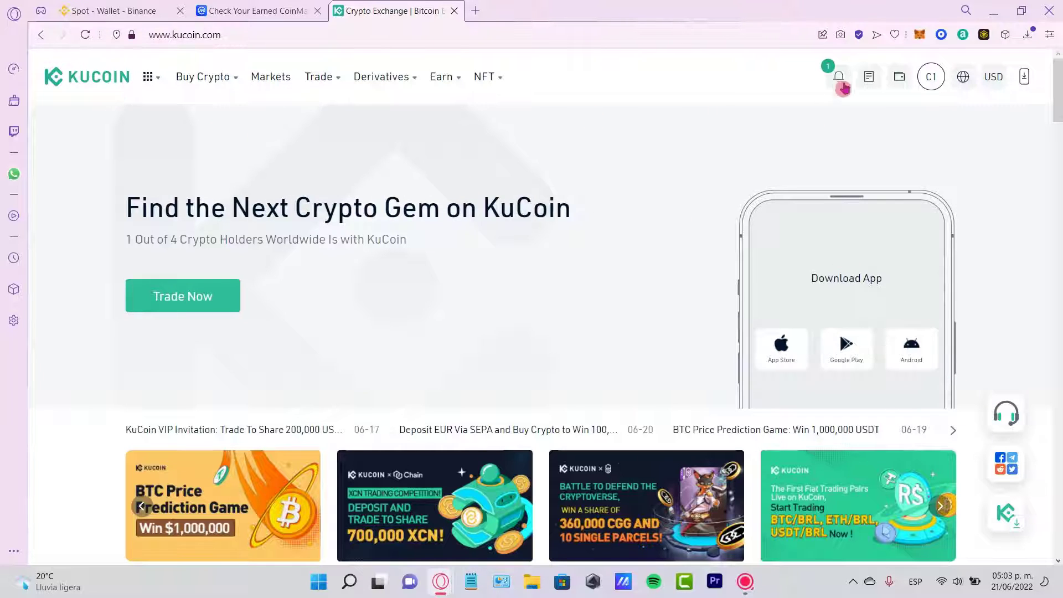
left_click(920, 32)
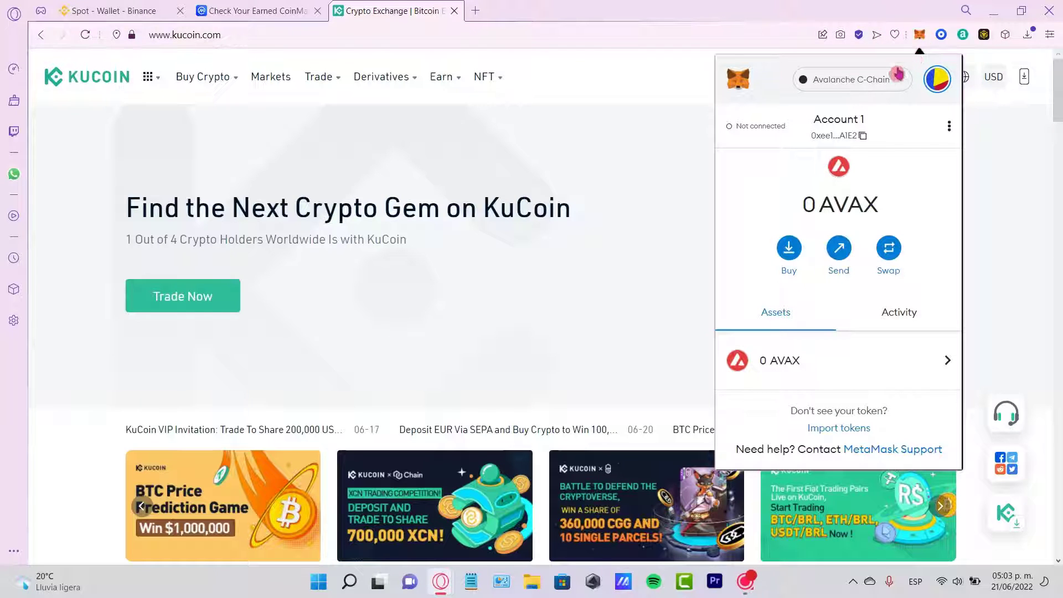
left_click(883, 81)
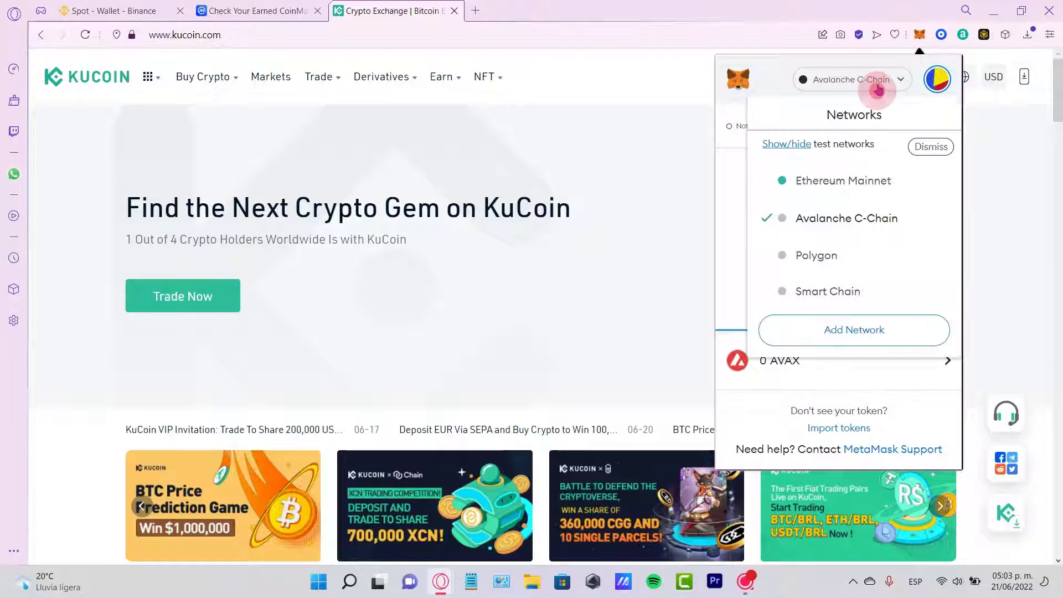
left_click(871, 181)
scroll(914, 393, "down", 3)
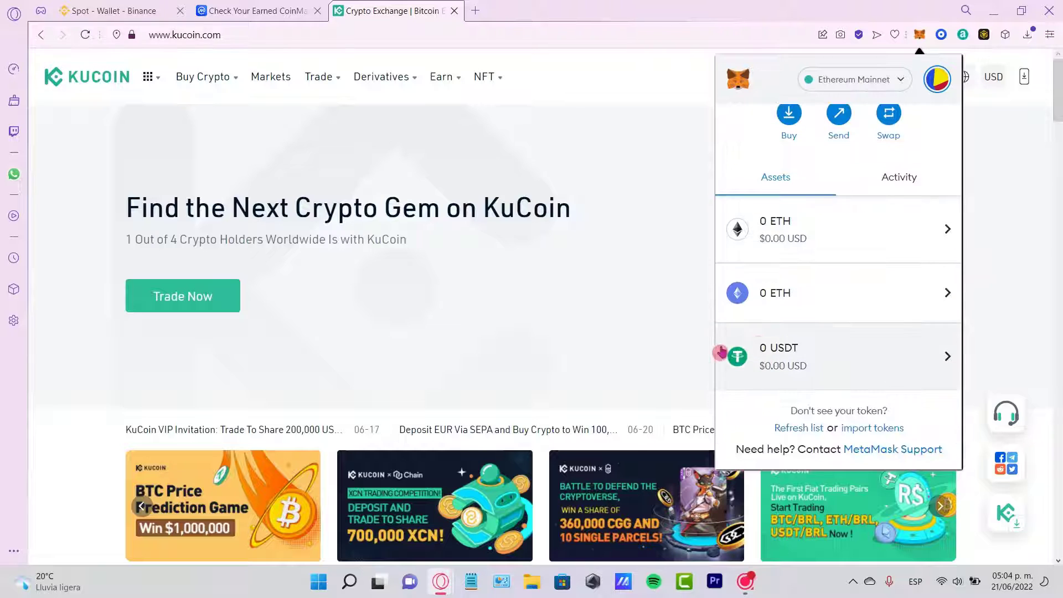
Step: Try Smart Chain, return to Ethereum Mainnet and open the USDT asset showing 0 USDT
left_click(897, 84)
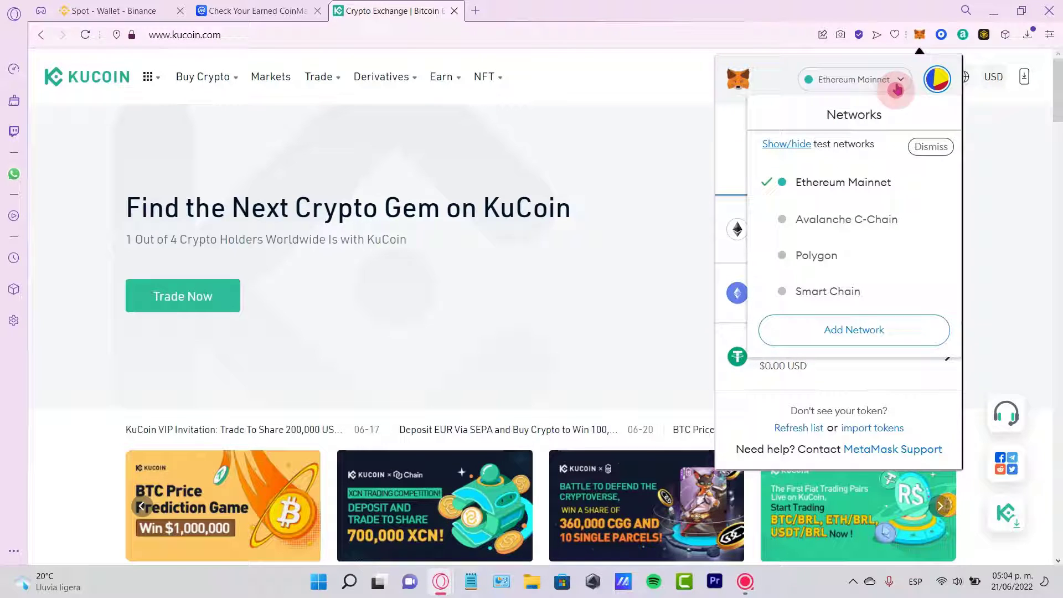
left_click(898, 89)
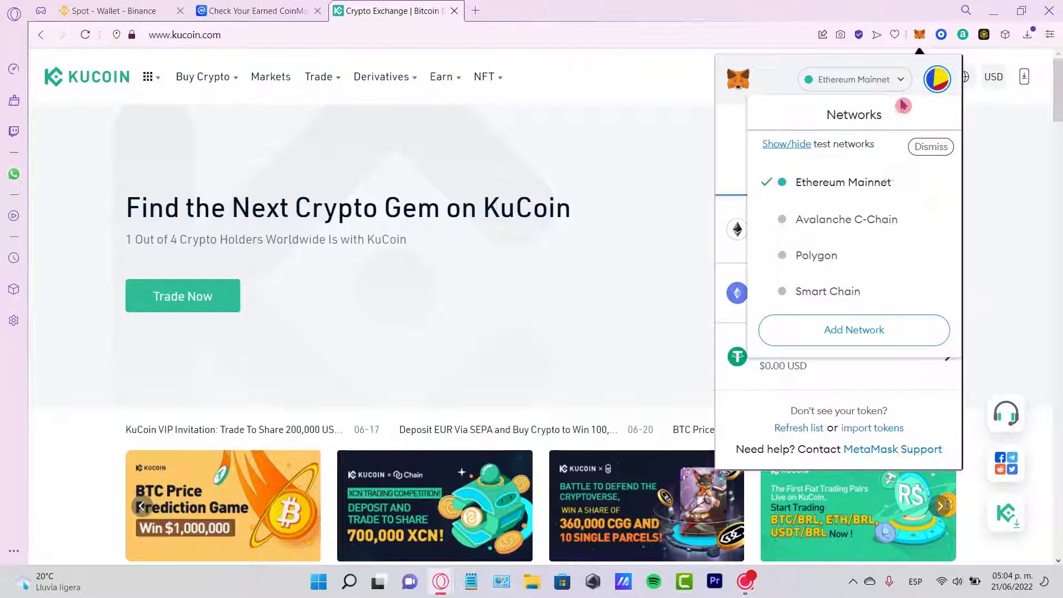
left_click(871, 291)
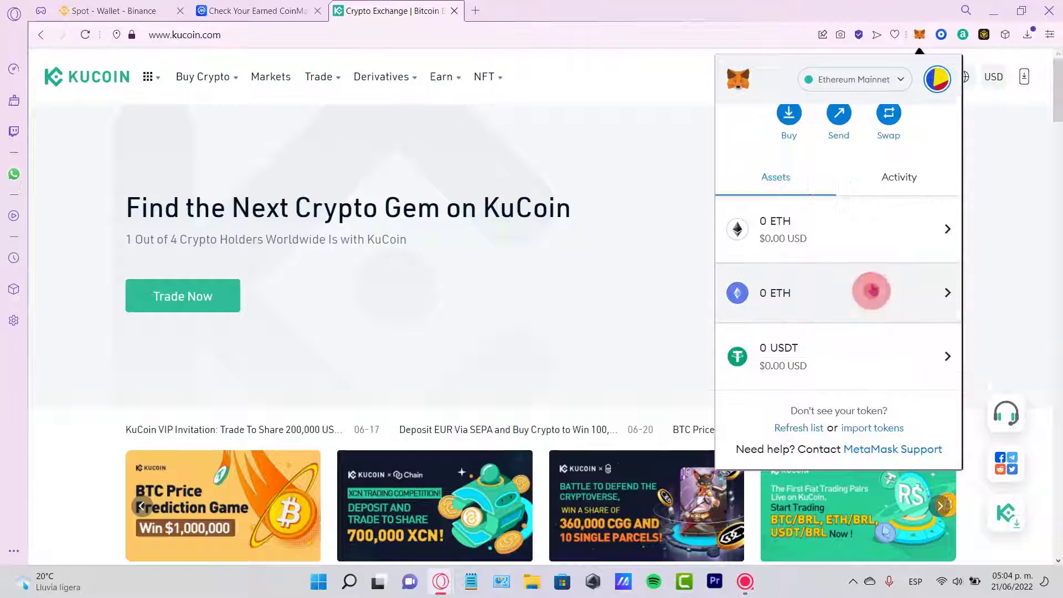
left_click(881, 80)
left_click(856, 182)
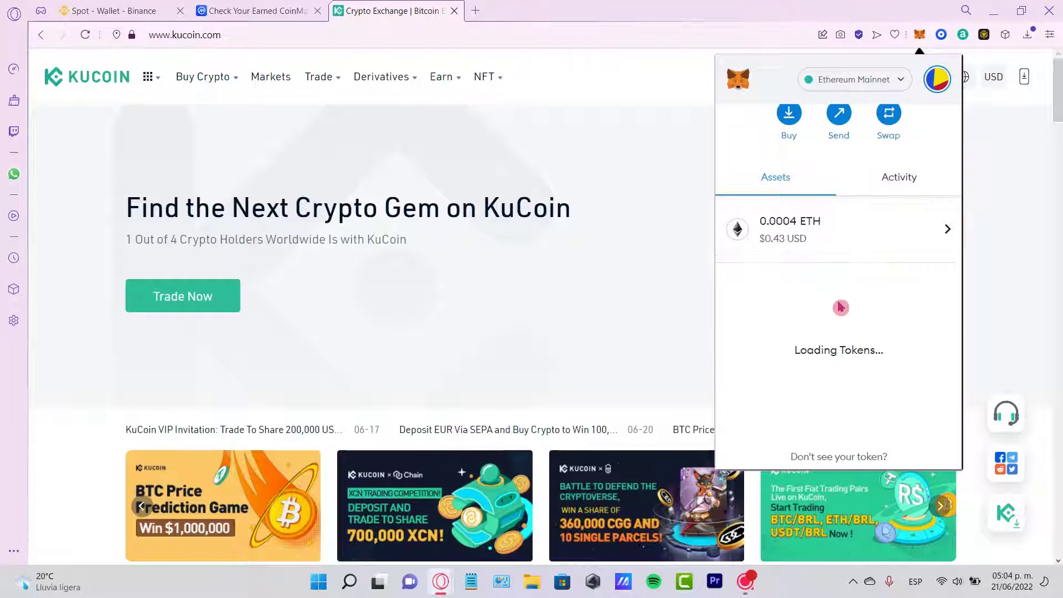
left_click(853, 358)
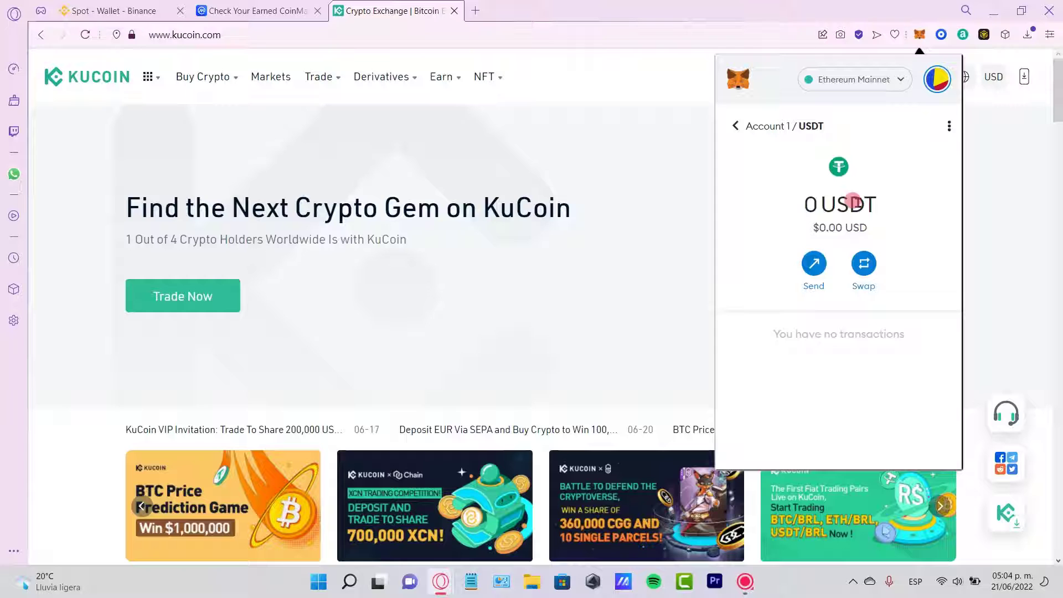
Step: Start a USDT send in MetaMask, then dismiss the wallet without sending
left_click(817, 265)
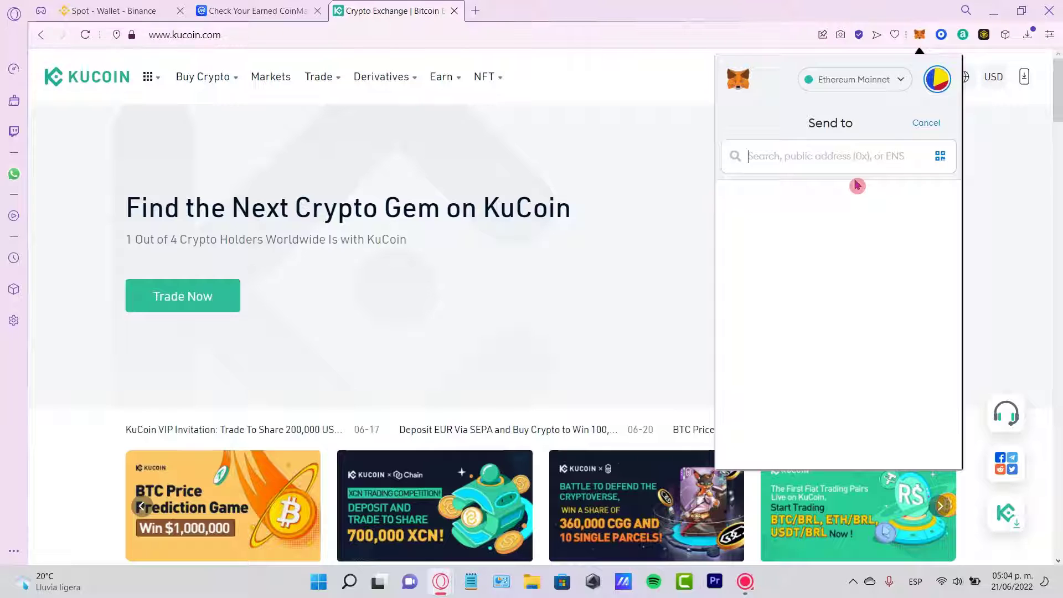
left_click(674, 83)
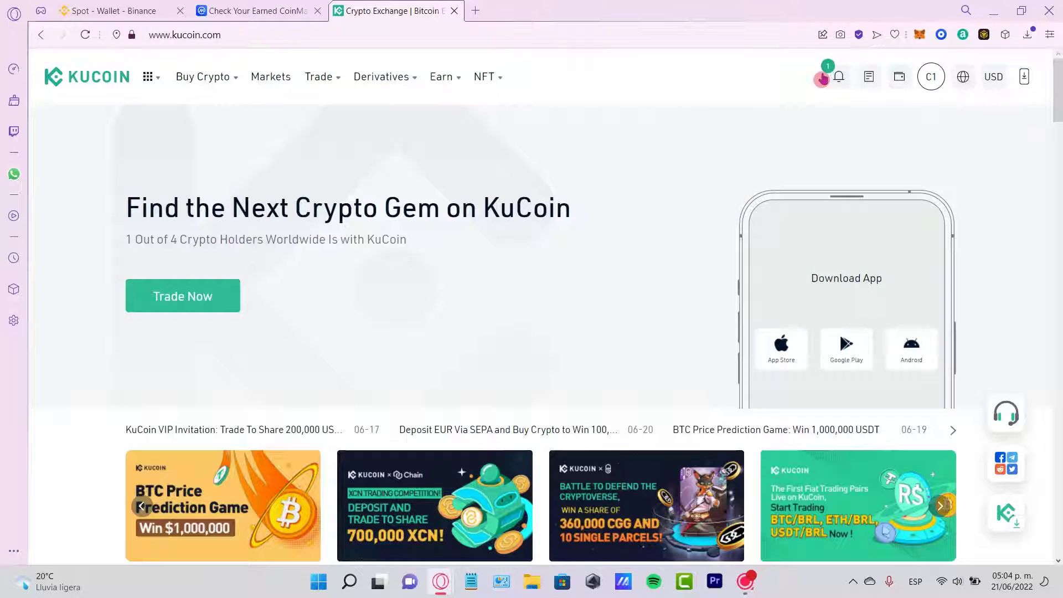
mouse_move(899, 77)
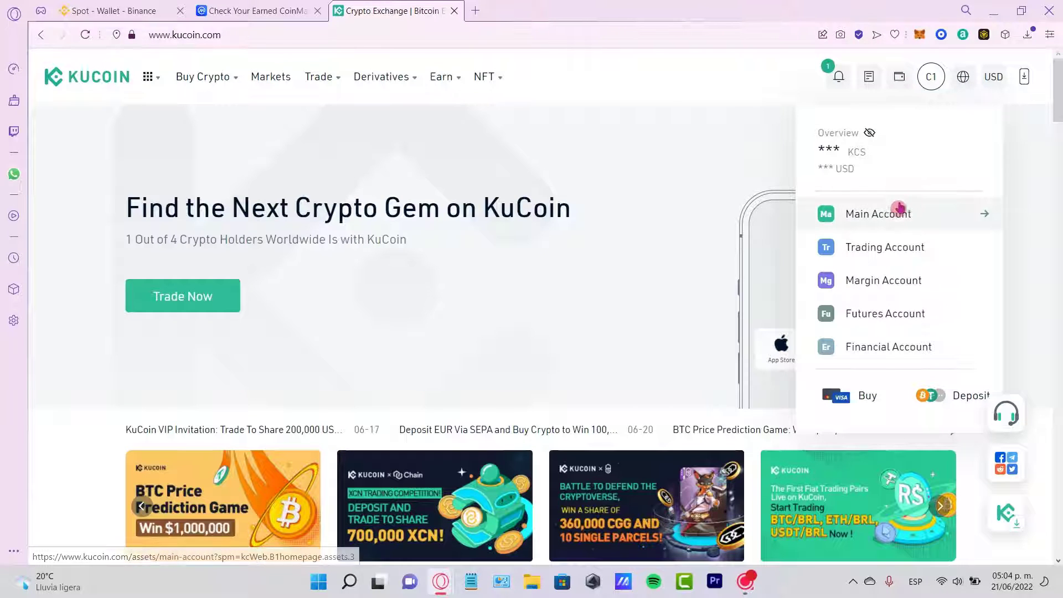
Step: Search the Main Account coins for 'usdt' and open its Deposit page
left_click(902, 222)
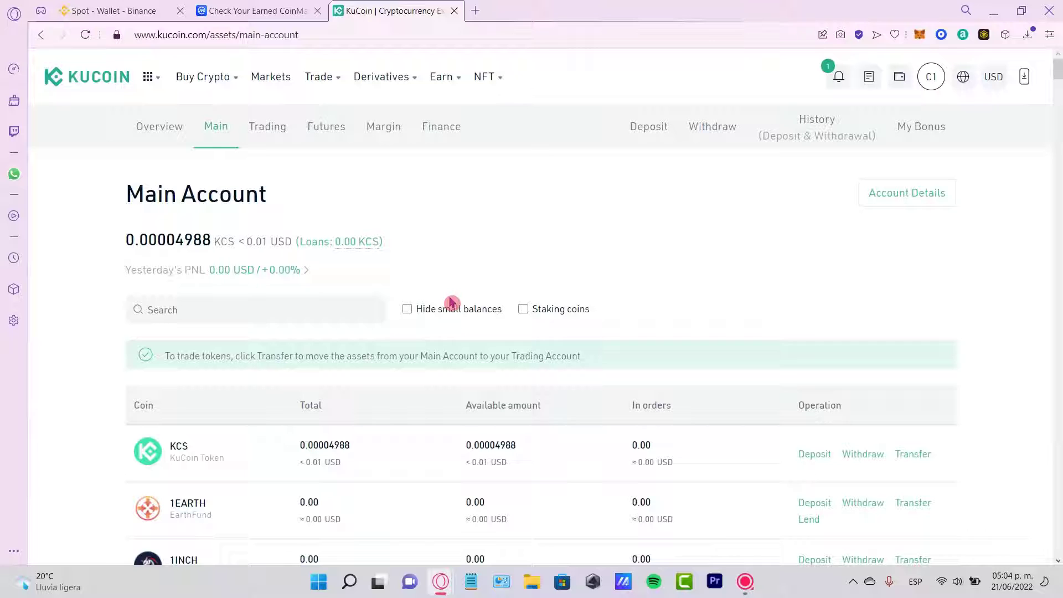
left_click(178, 316)
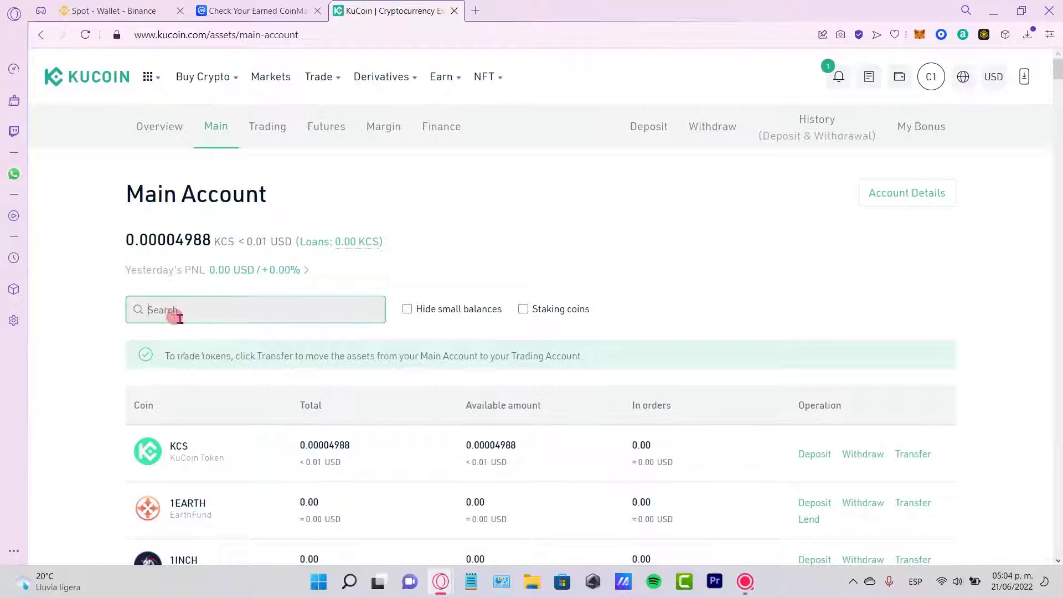
type("usdt")
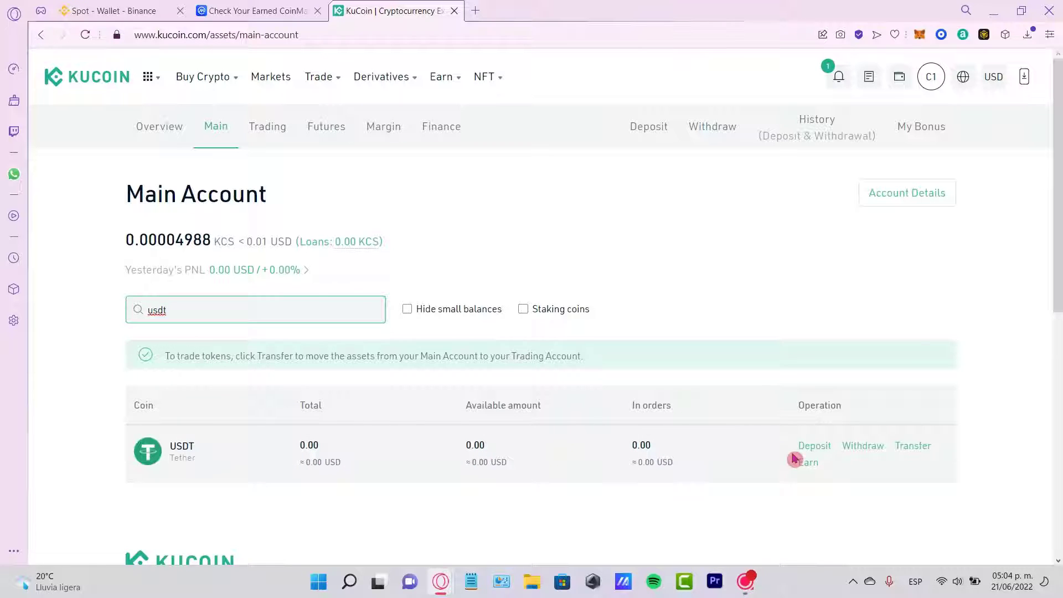
left_click(824, 448)
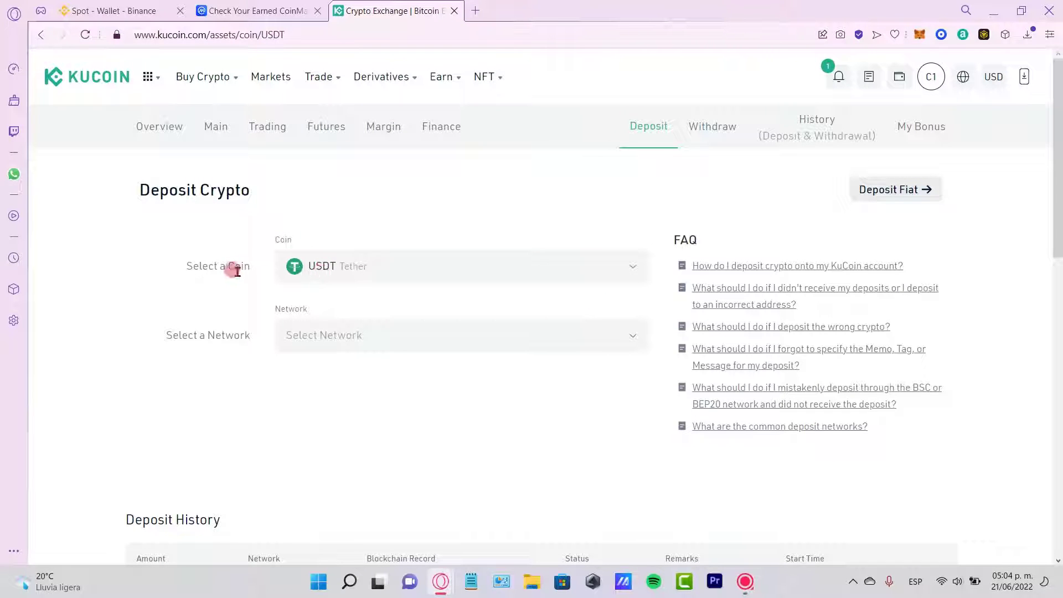
Step: Keep USDT as the deposit coin and browse the available deposit networks
left_click(371, 275)
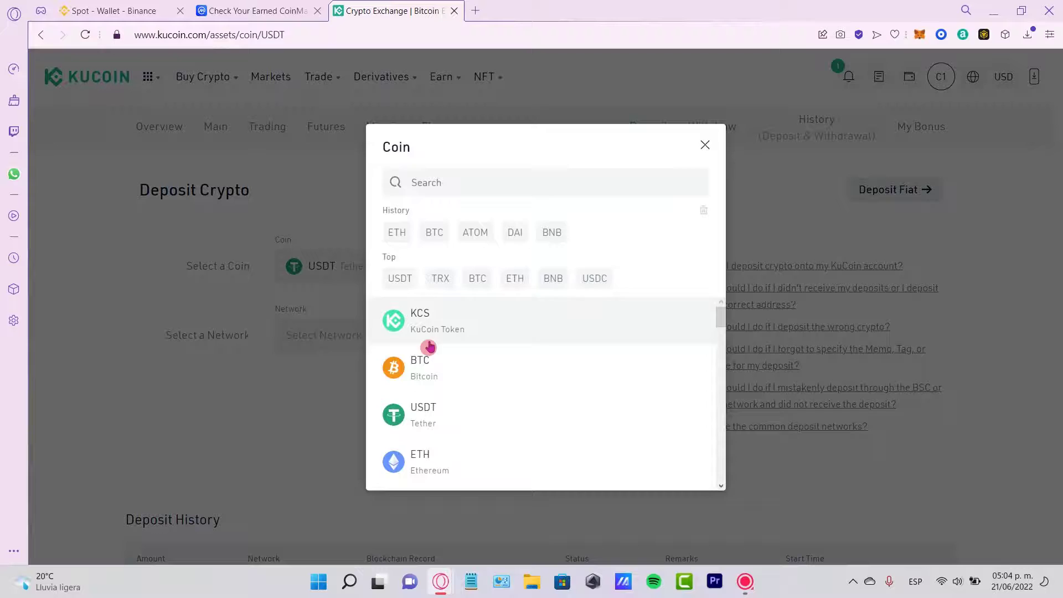
left_click(427, 416)
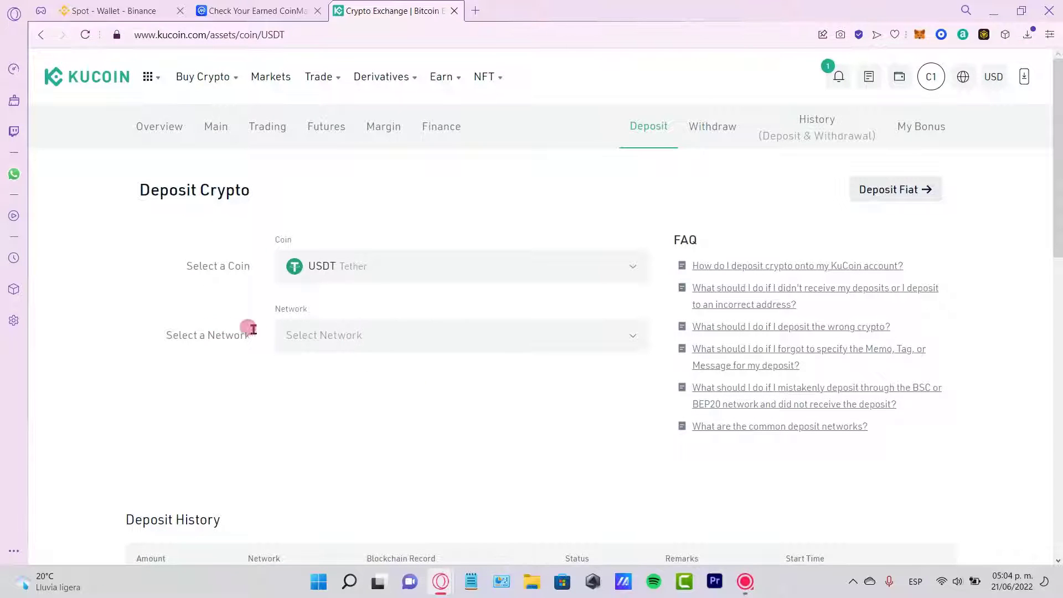
left_click(346, 338)
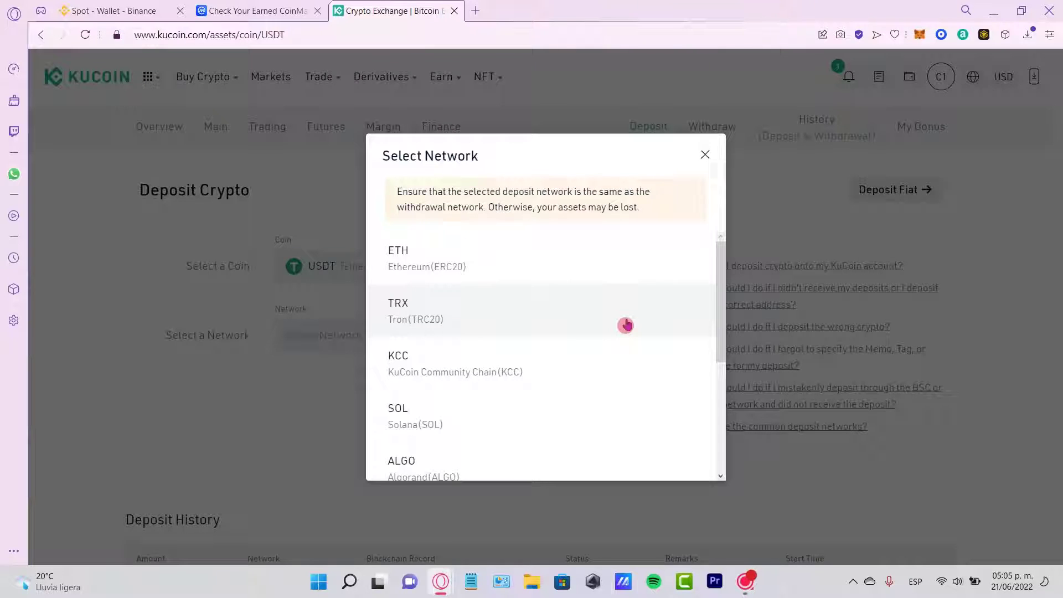
scroll(620, 360, "down", 3)
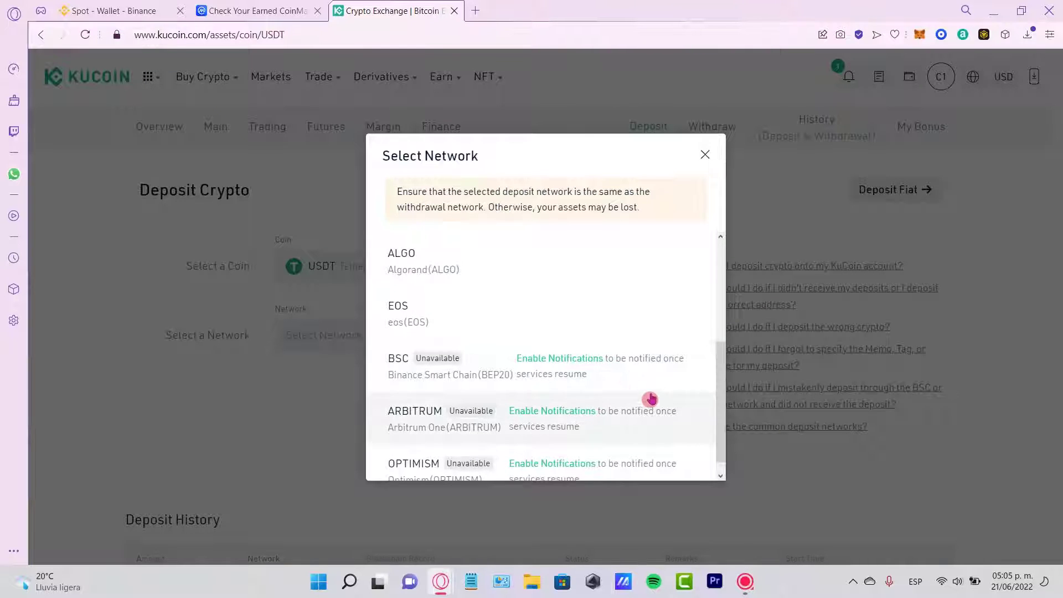
scroll(650, 399, "up", 3)
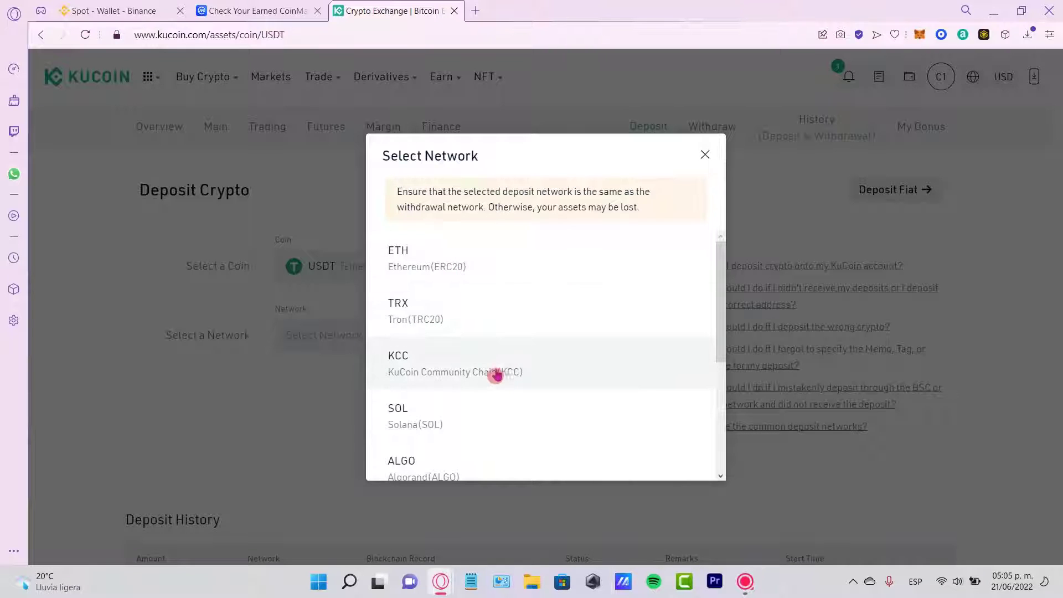
scroll(537, 399, "down", 3)
scroll(540, 399, "up", 3)
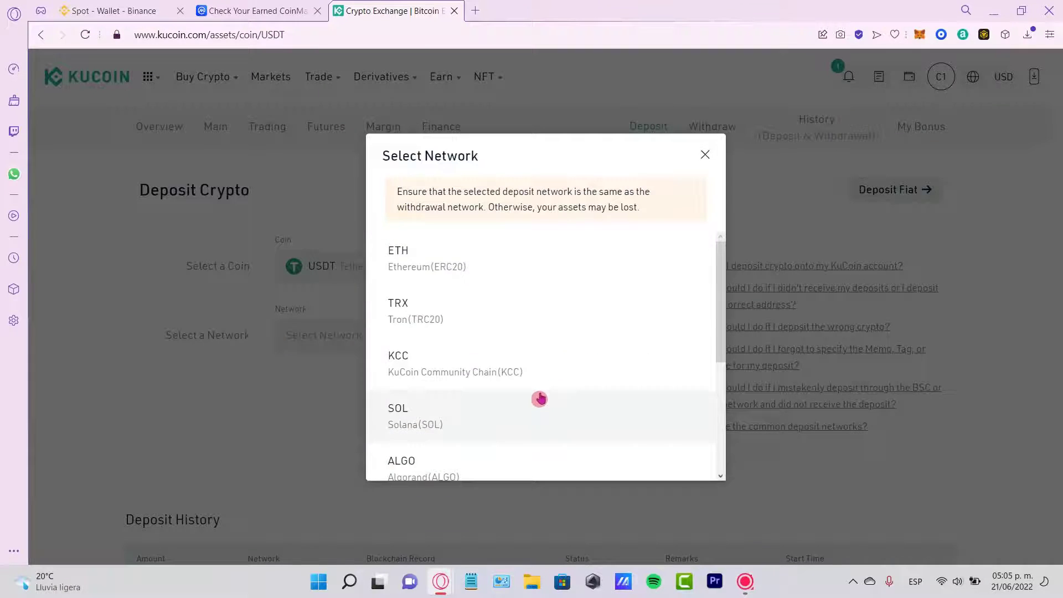
Step: Choose ETH Ethereum (ERC20) as the network and copy the USDT deposit address
left_click(484, 275)
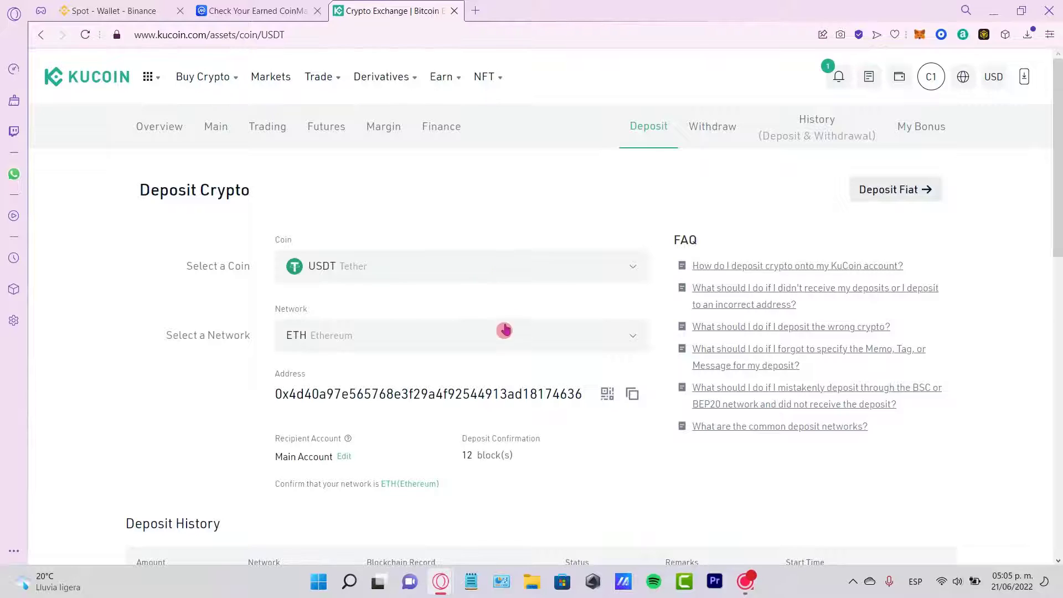
left_click(504, 330)
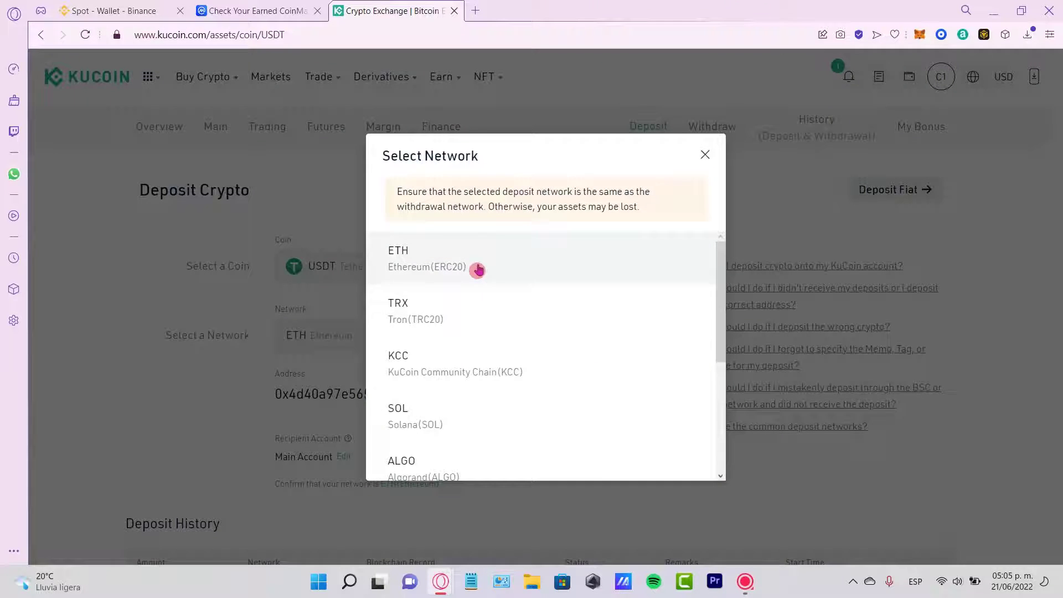
left_click(477, 269)
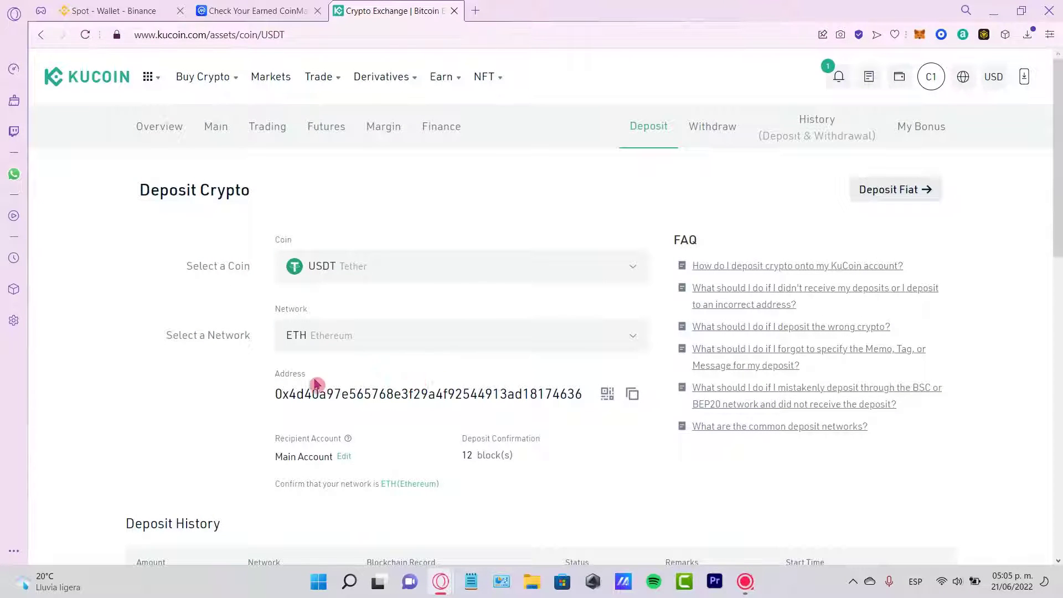
left_click_drag(273, 392, 587, 408)
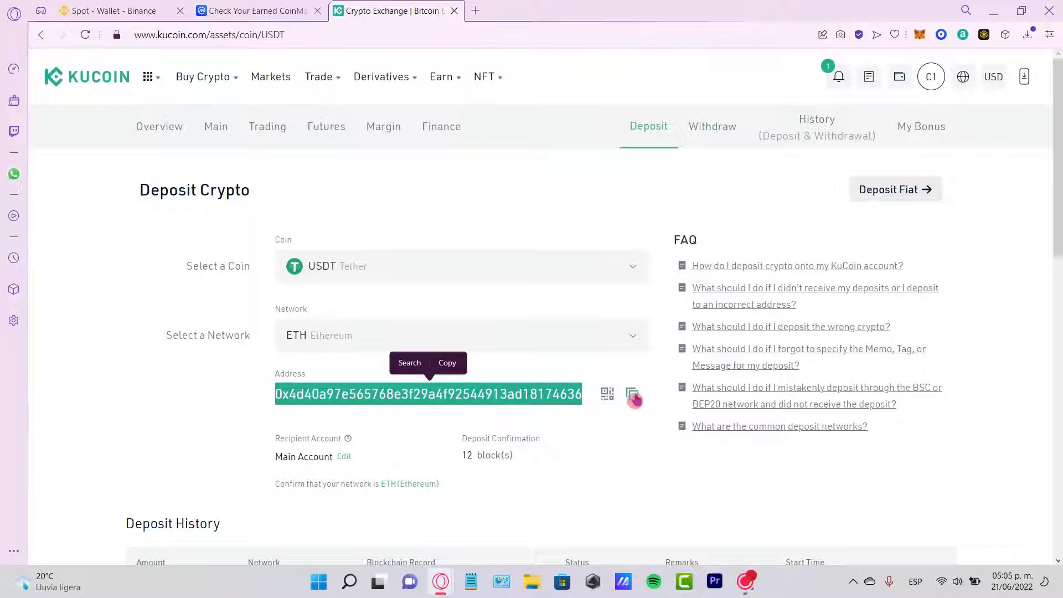
left_click(633, 396)
Step: Open MetaMask's USDT send form and paste the KuCoin deposit address as recipient
left_click(919, 34)
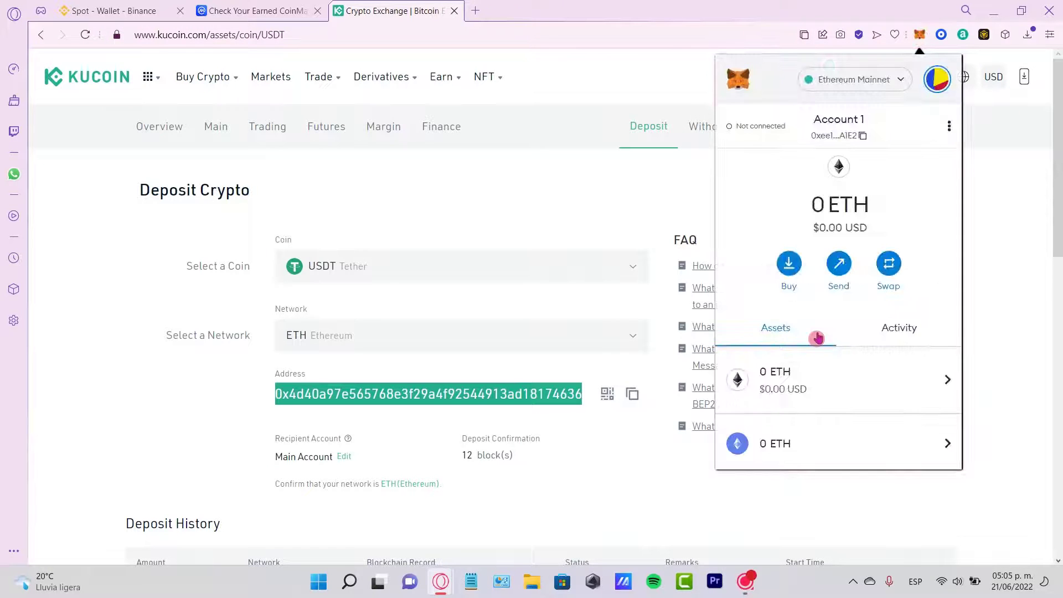
scroll(819, 337, "down", 3)
left_click(840, 359)
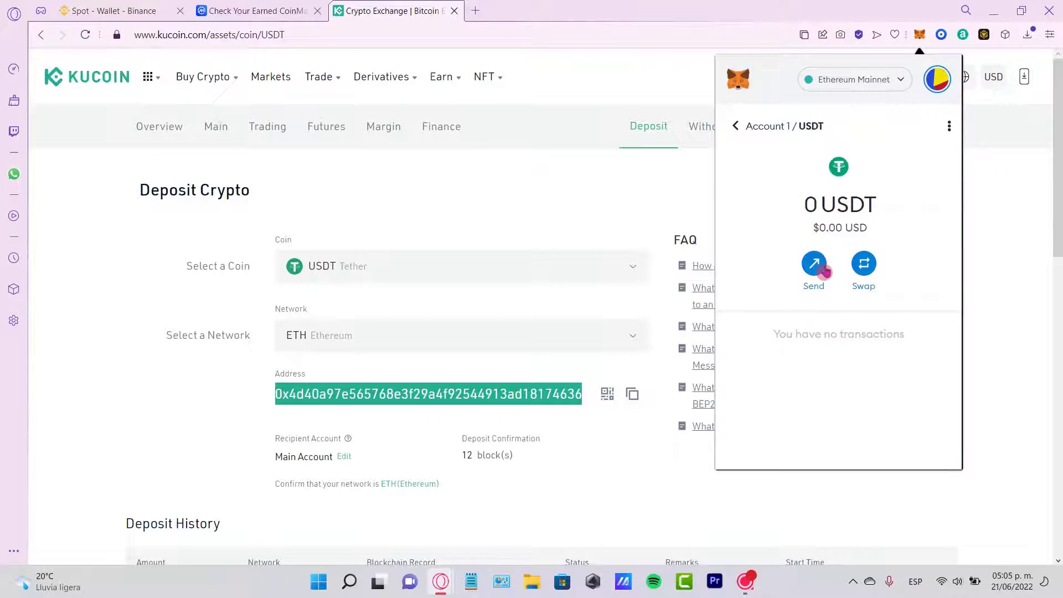
left_click(819, 267)
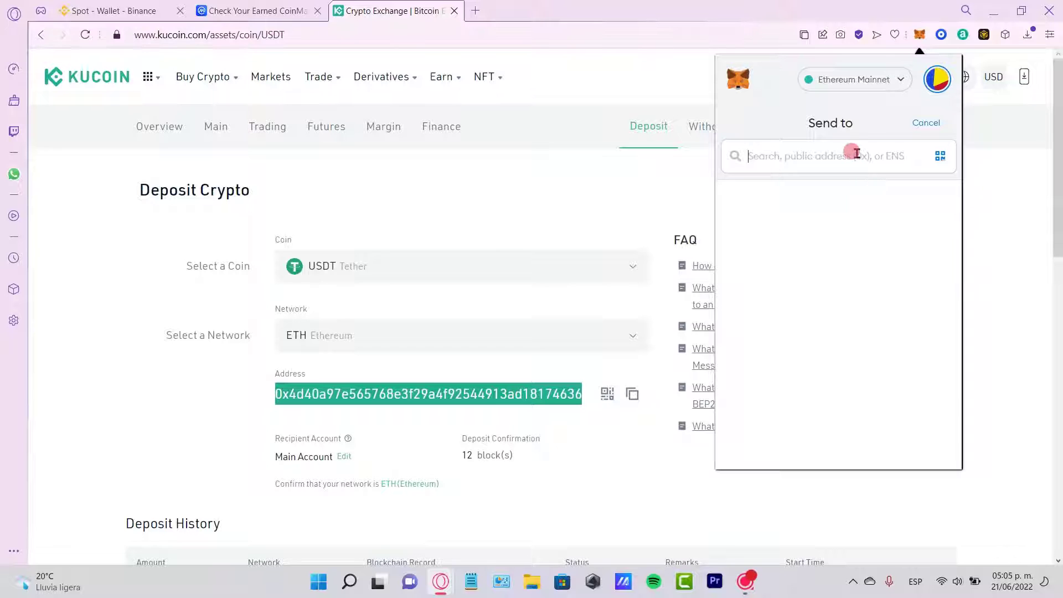
key("ctrl+v")
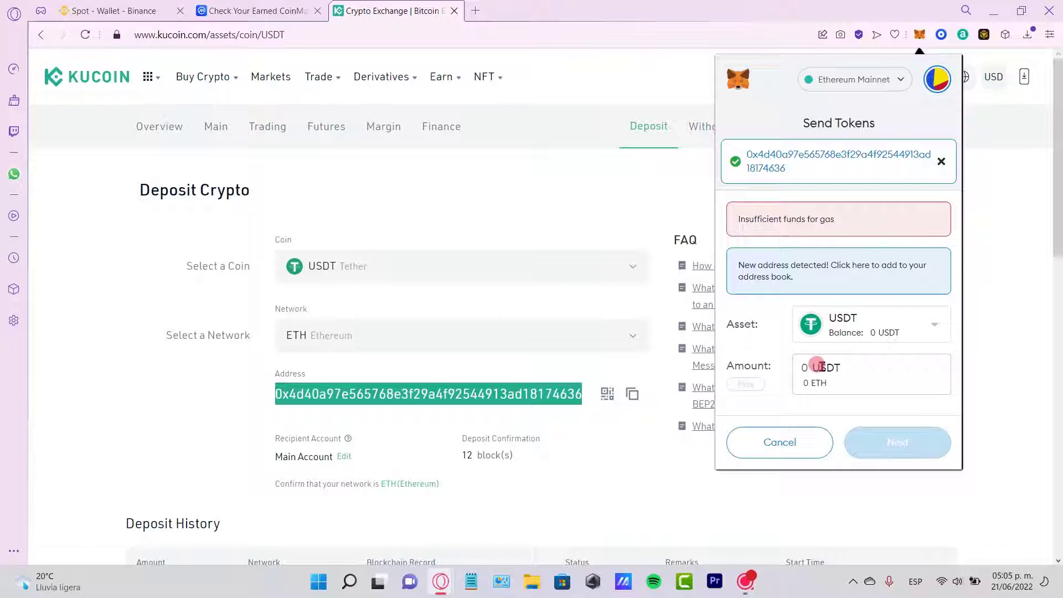
Step: Keep USDT as the asset and enter 8, triggering insufficient token and gas warnings
type("7")
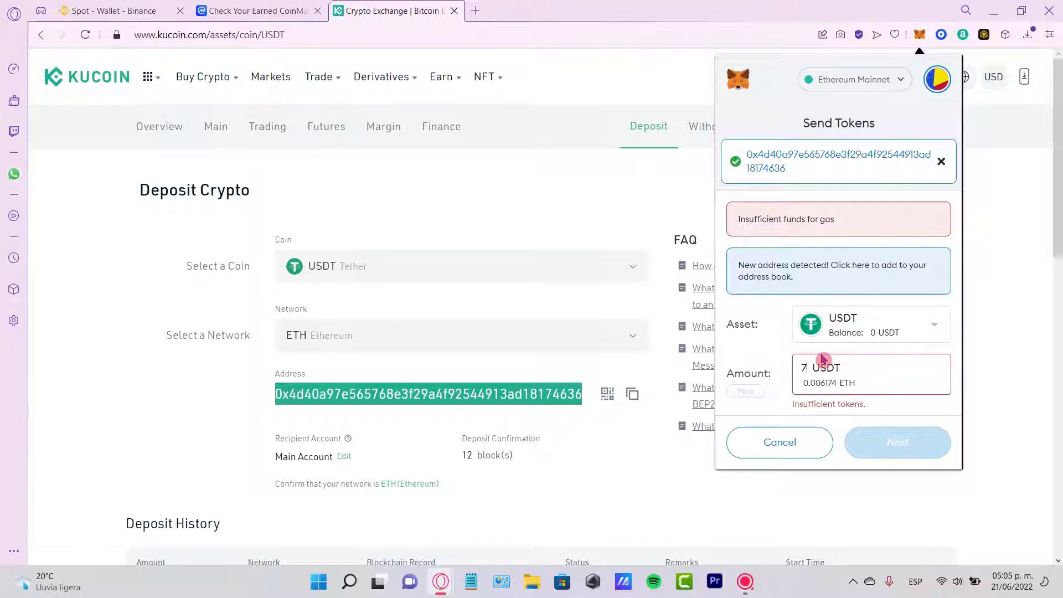
left_click(909, 331)
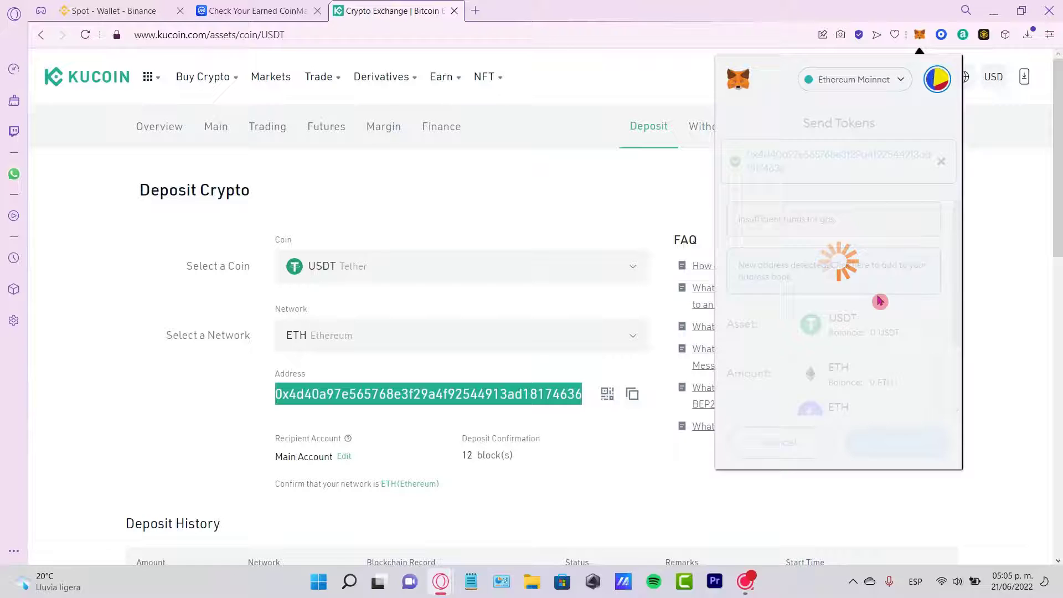
left_click(913, 328)
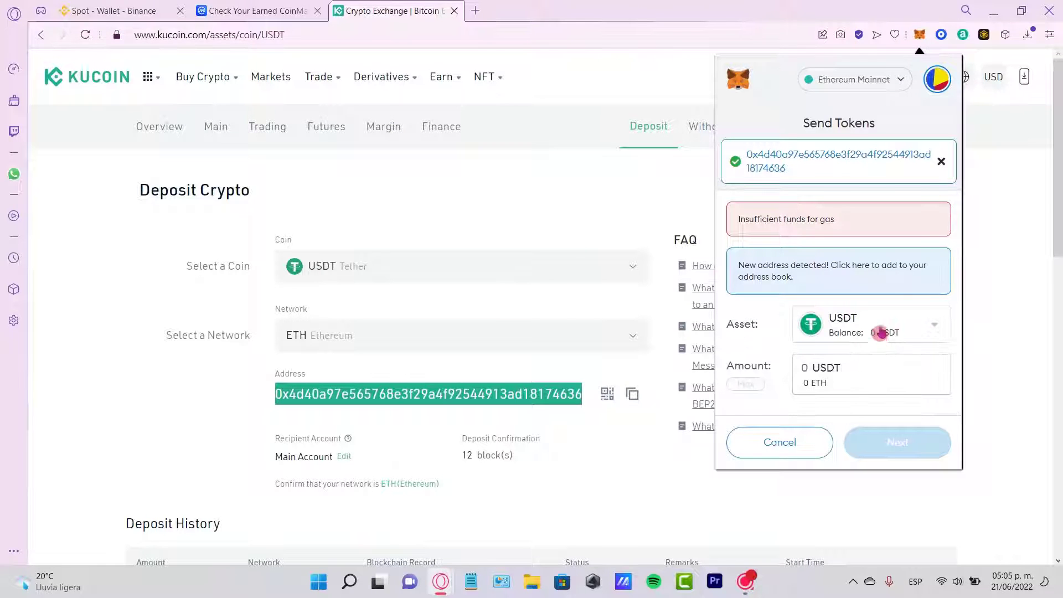
left_click(780, 363)
type("8")
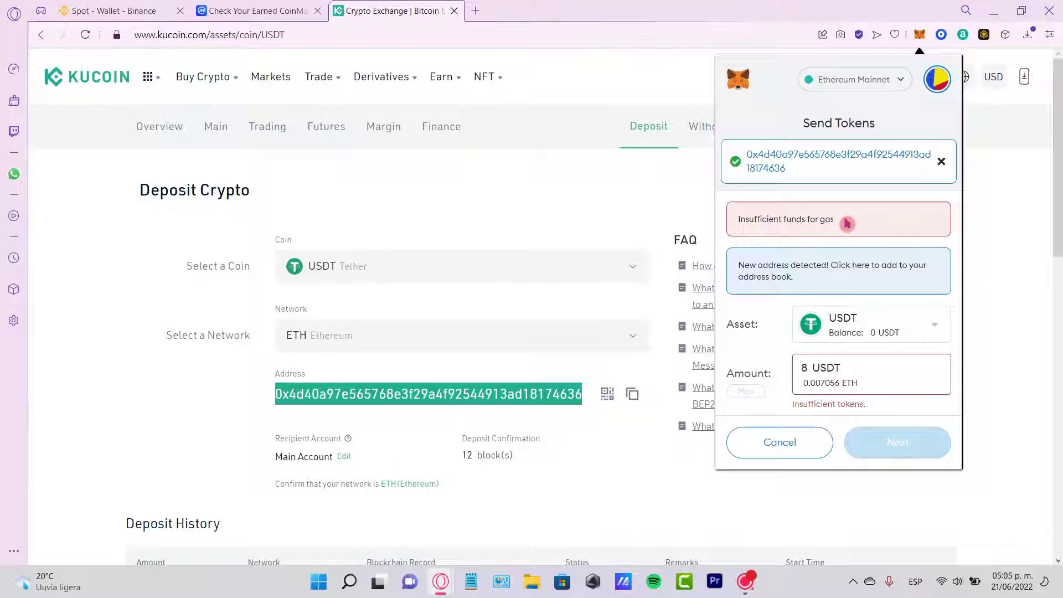
mouse_move(835, 220)
left_mouse_down()
mouse_move(781, 221)
mouse_move(820, 234)
left_mouse_up()
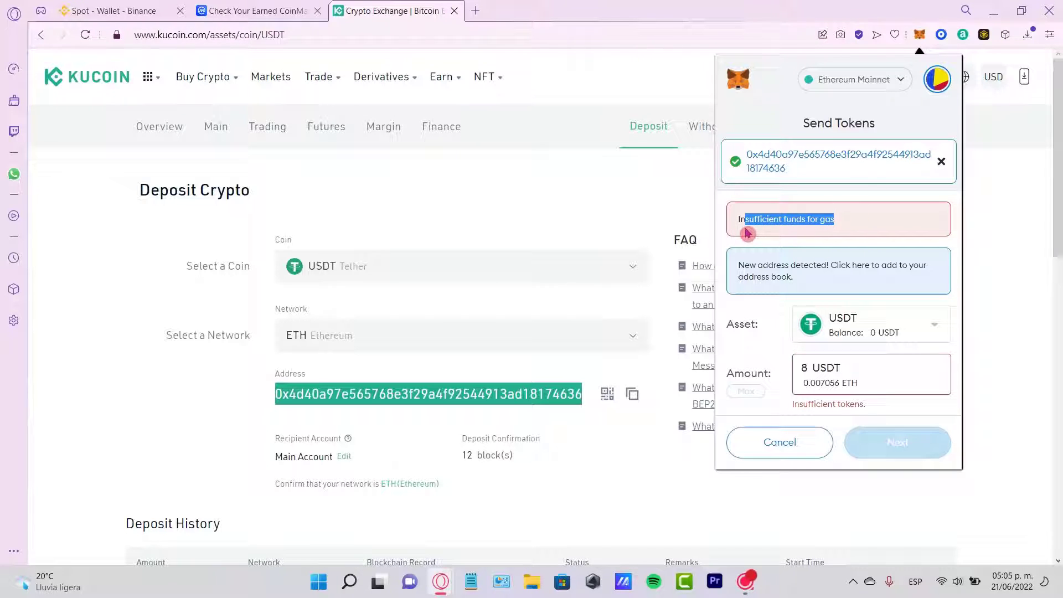
Step: Cancel the 8 USDT send and close MetaMask, revealing KuCoin's deposit page
left_click(884, 446)
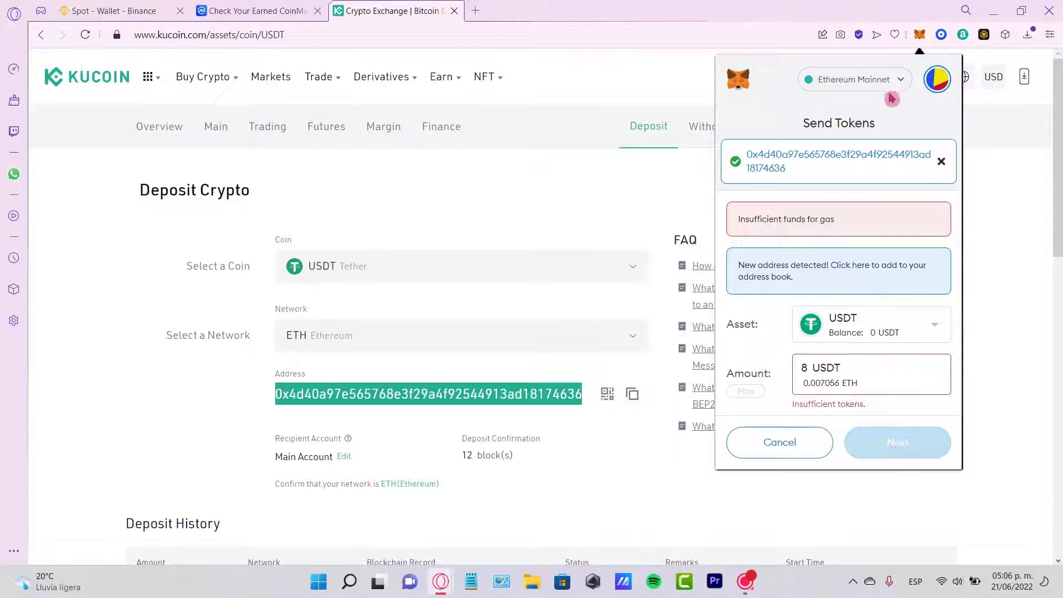
left_click(793, 437)
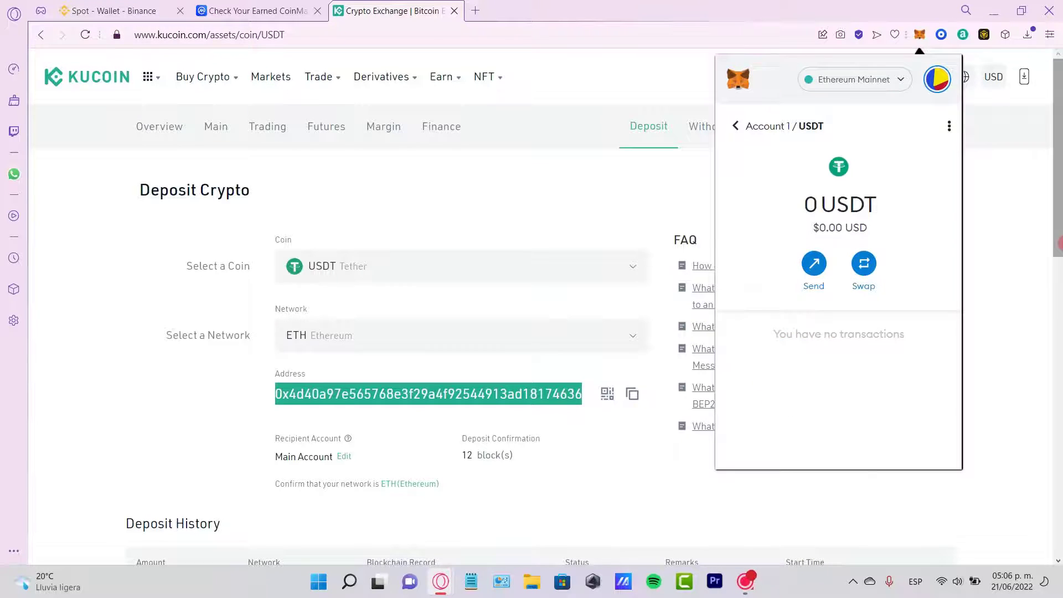
left_click(1041, 274)
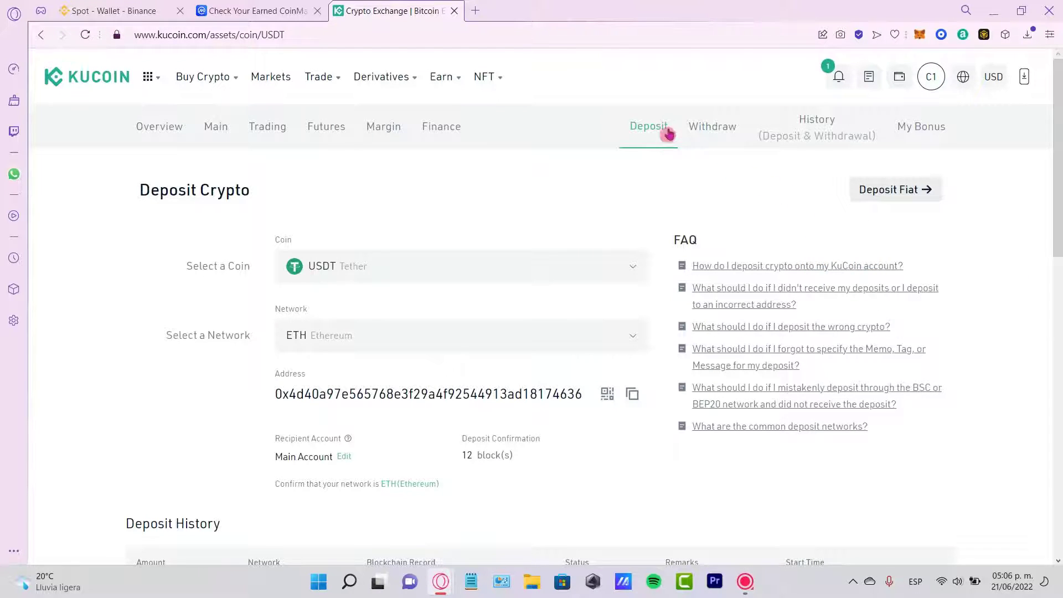
Step: Go to the asset Overview and open the Deposit & Withdrawal history
left_click(158, 132)
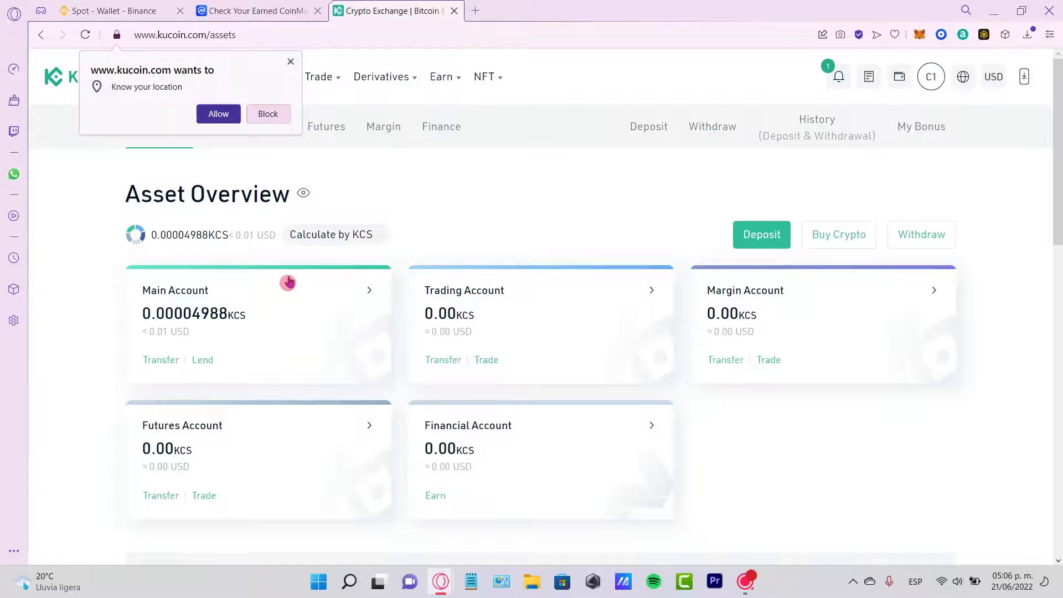
left_click(840, 79)
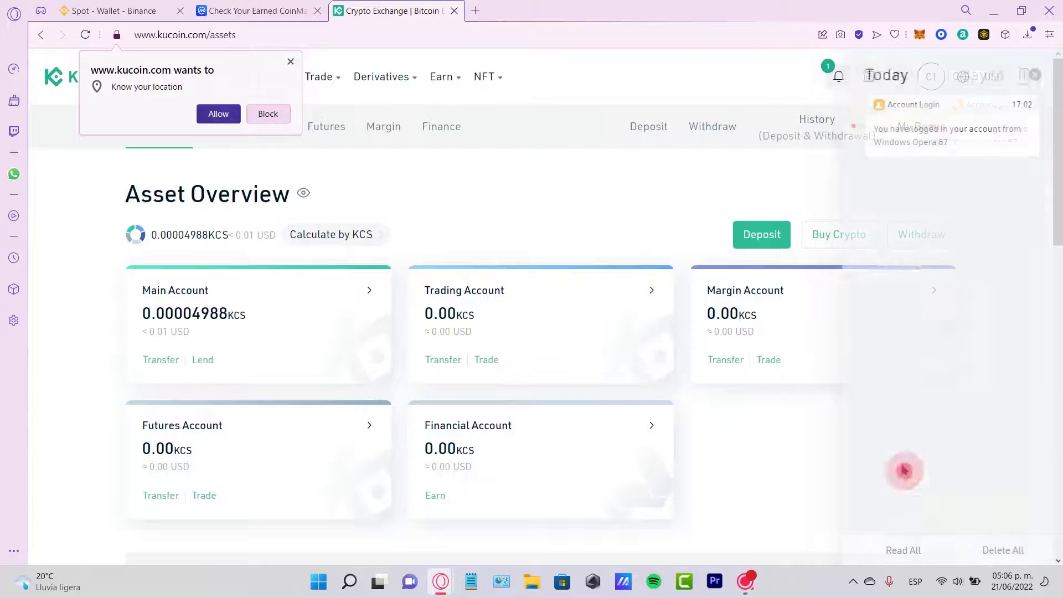
left_click(834, 136)
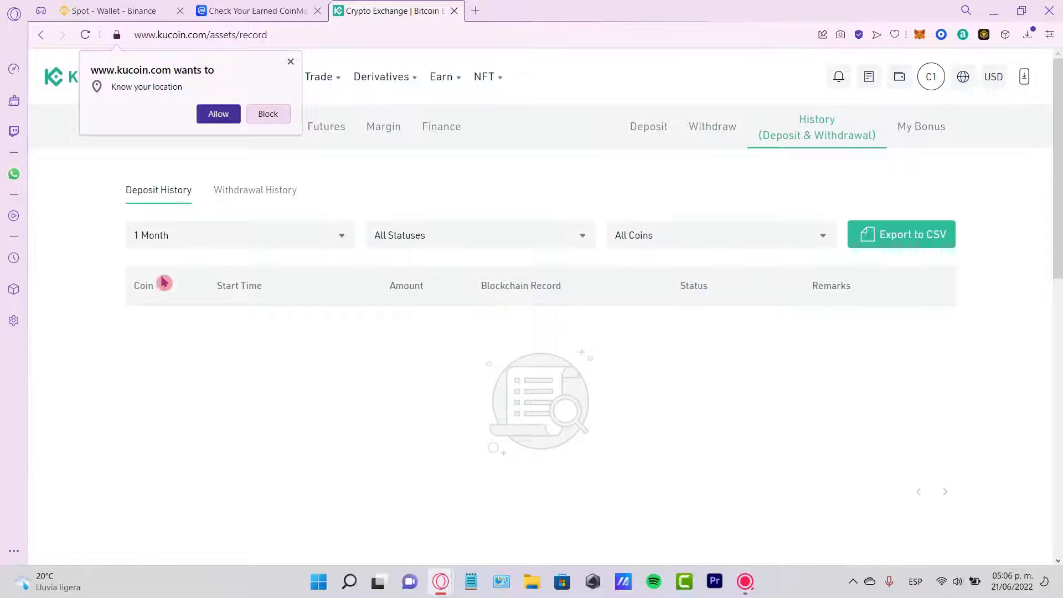
Step: Set the history range to 1 Year and open the 0.102444 ATOM deposit's details
left_click(183, 244)
left_click(149, 348)
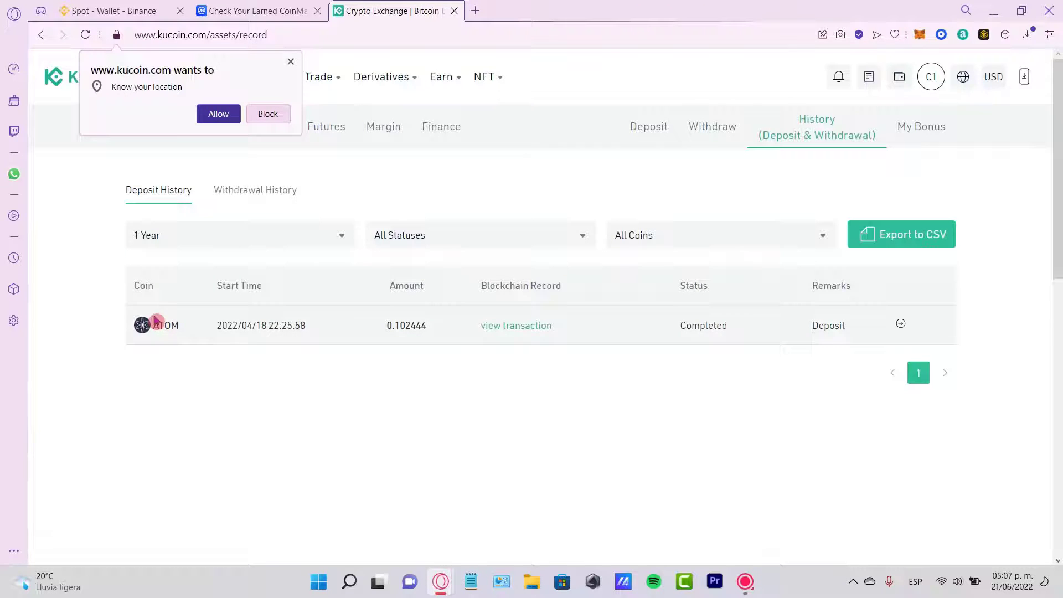
left_click_drag(141, 325, 923, 331)
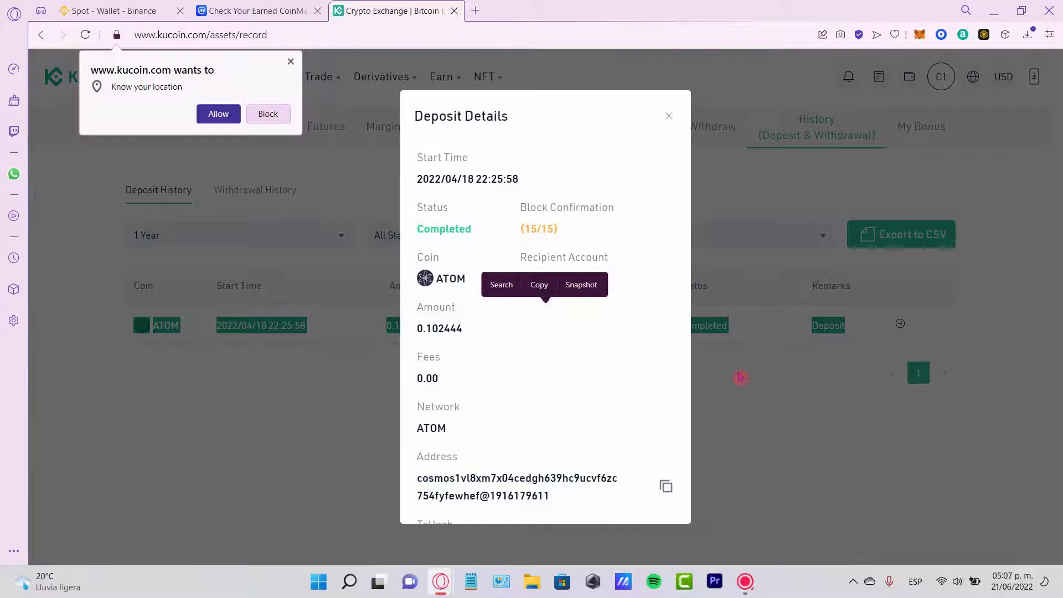
left_click(740, 375)
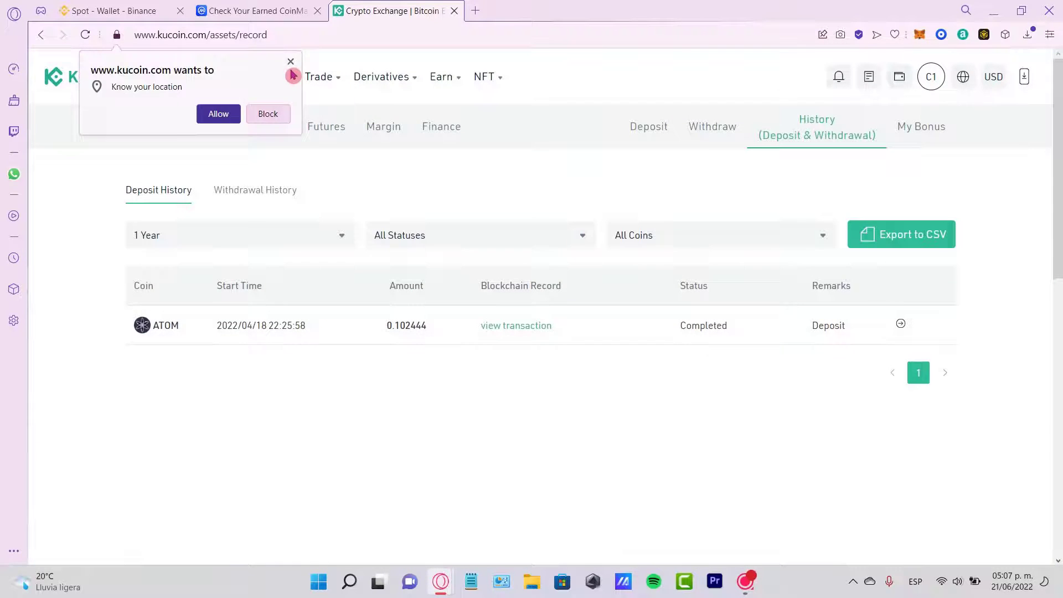
left_click(288, 108)
mouse_move(743, 335)
left_mouse_down()
mouse_move(684, 324)
mouse_move(750, 327)
left_mouse_up()
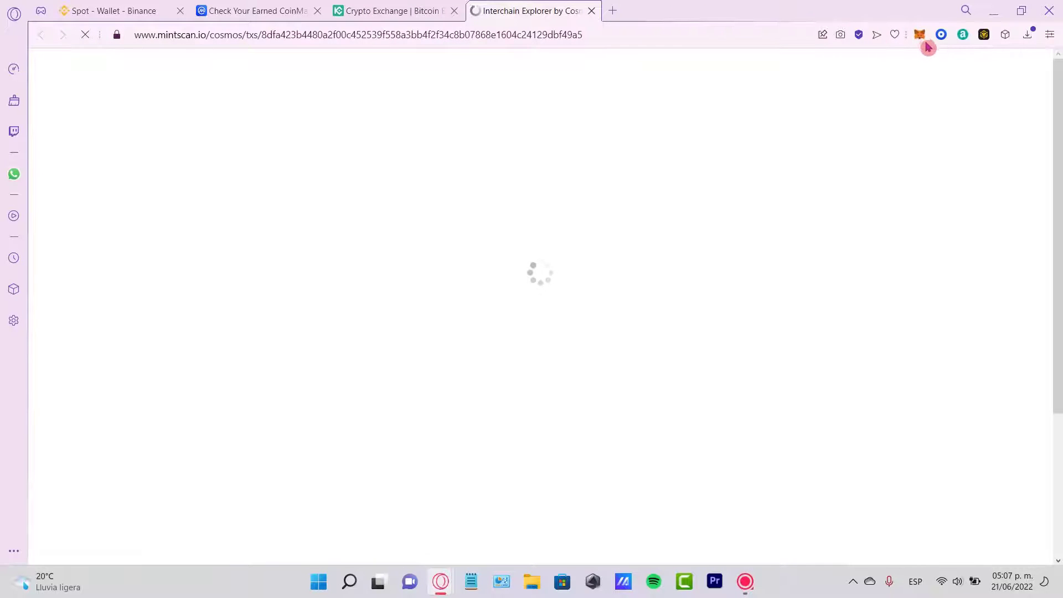
left_click(927, 44)
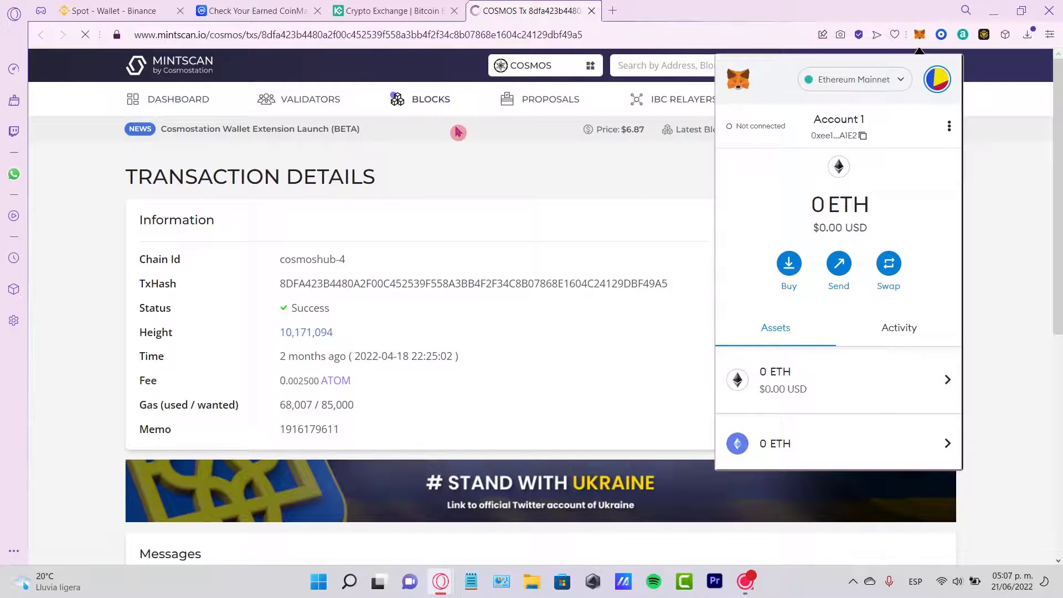
Step: Verify the ATOM transaction's Success status on Mintscan, then close the Mintscan tab
left_click(1024, 271)
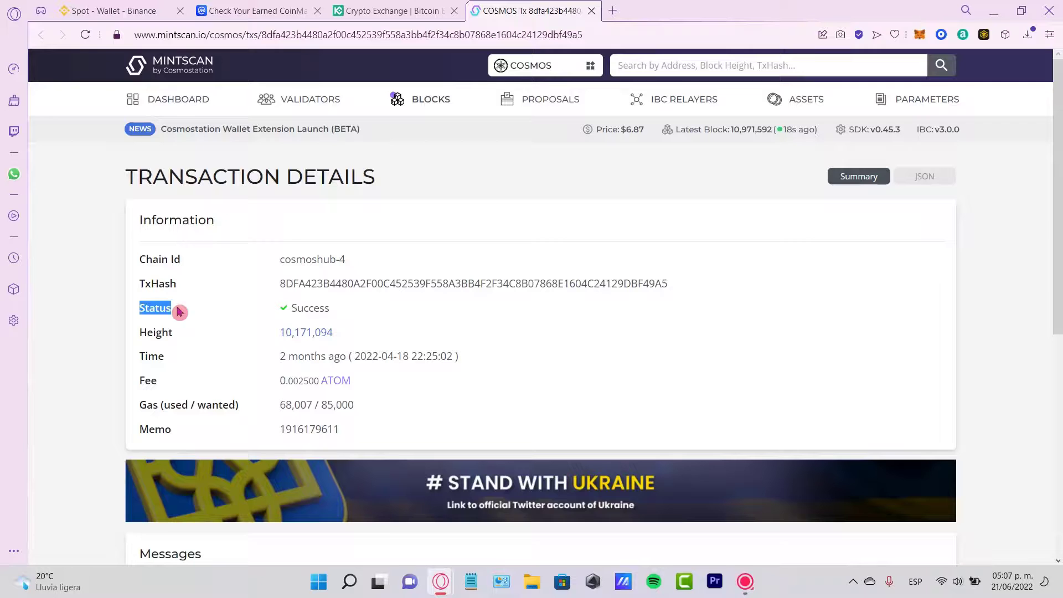
mouse_move(138, 313)
left_mouse_down()
mouse_move(376, 307)
mouse_move(275, 307)
left_mouse_up()
left_click(376, 306)
left_click(341, 311)
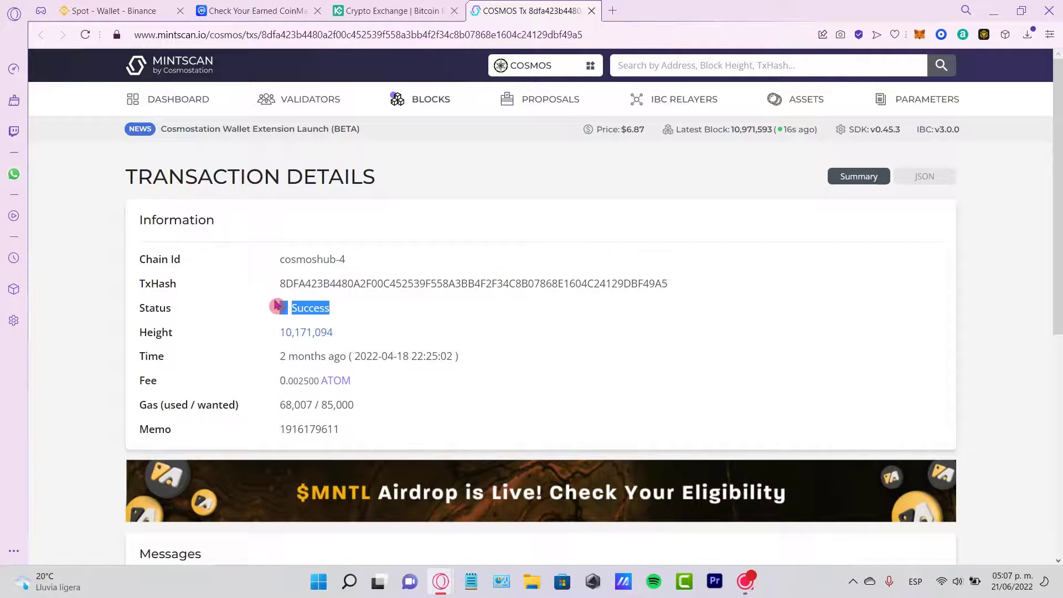
left_click(360, 308)
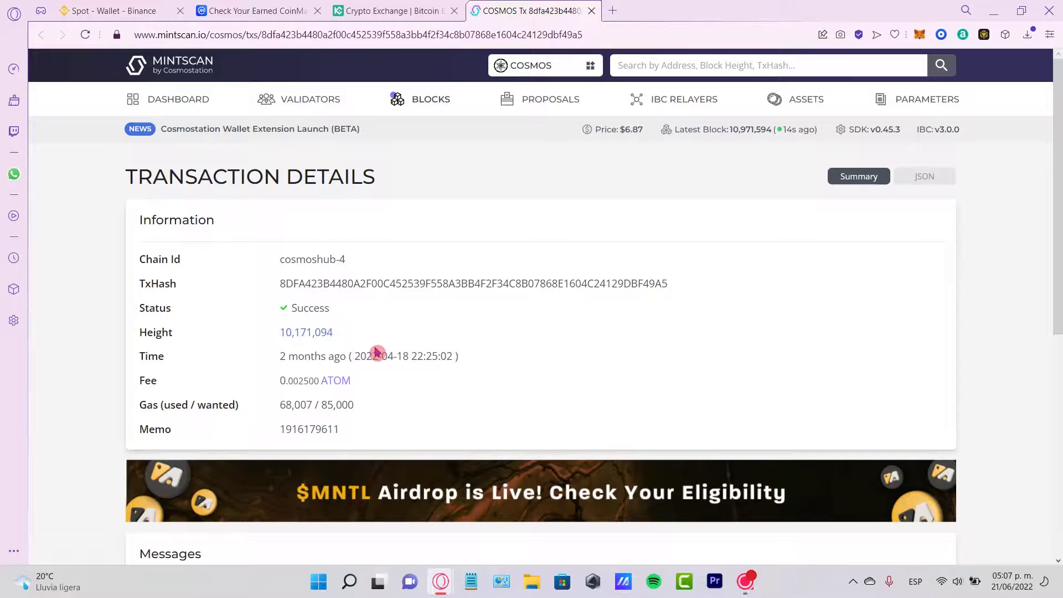
scroll(388, 382, "down", 2)
scroll(410, 360, "up", 2)
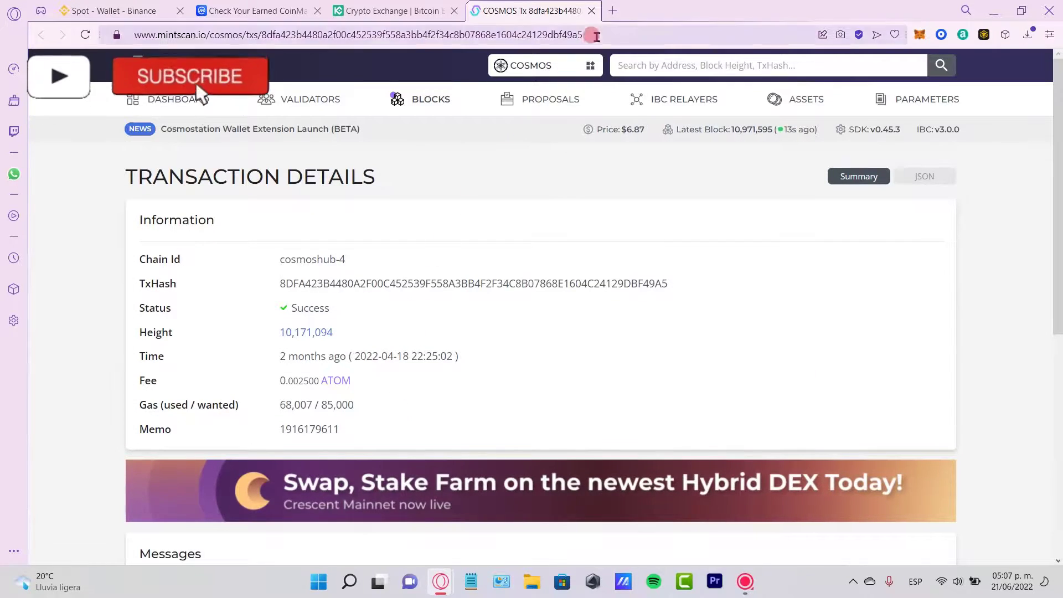
left_click(592, 10)
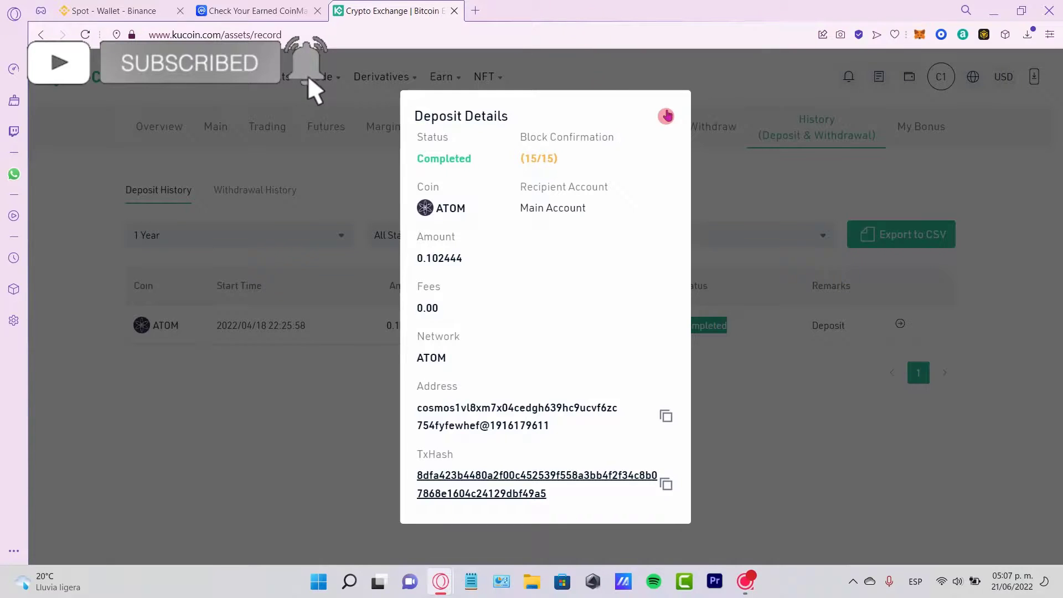
Step: Close Deposit Details to show the one-year history with the completed 0.102444 ATOM deposit
left_click(666, 116)
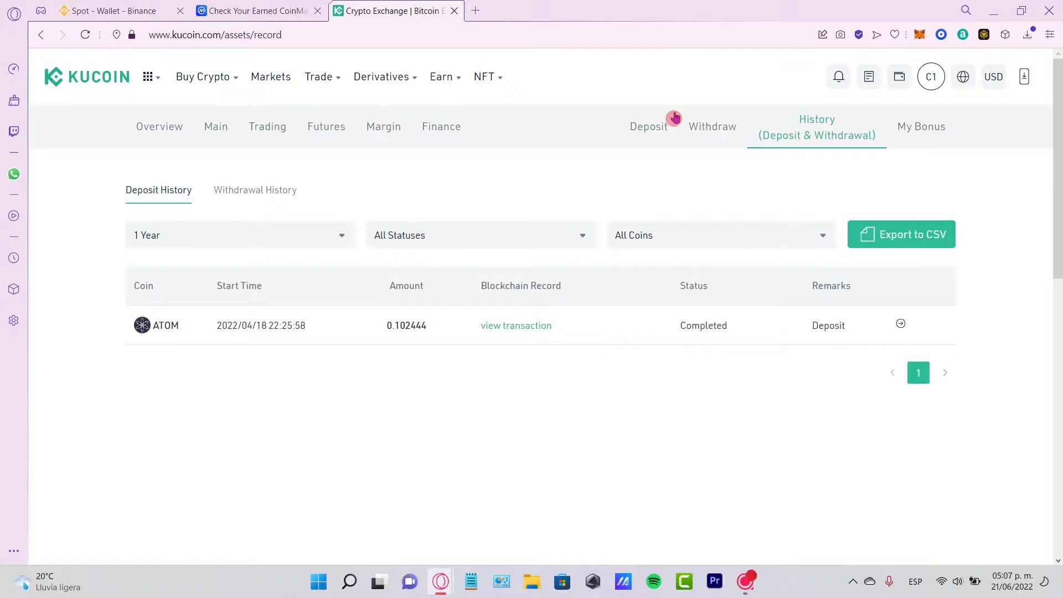